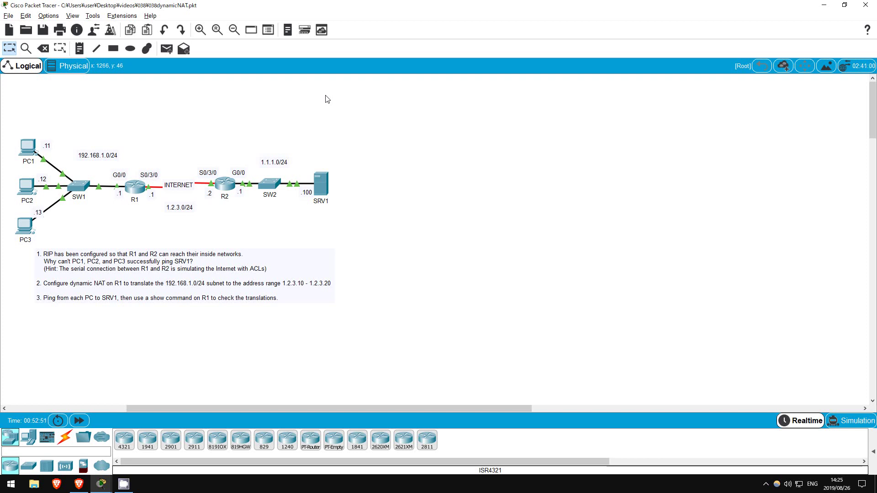
Ping SRV1 at 1.1.1.100 from PC1's command prompt and see 'Request timed out'
{"action": "left_click", "coordinate": [29, 145]}
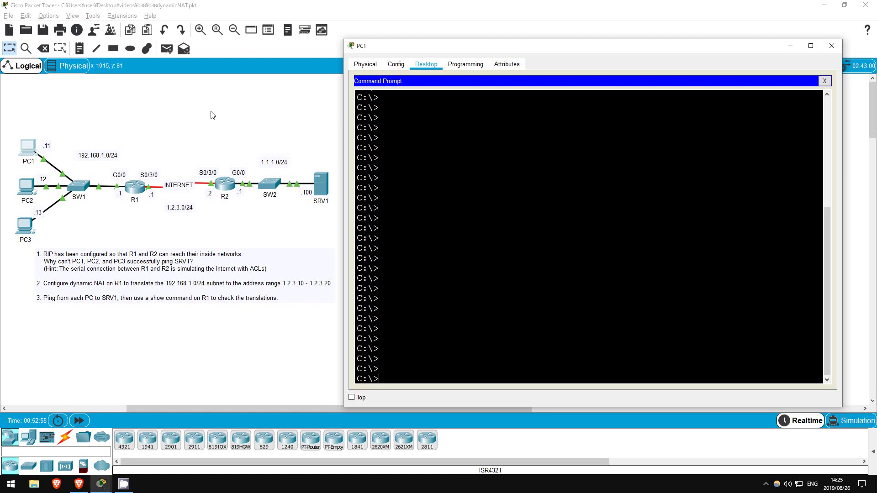
{"action": "type", "text": "ping 1.1.1.100"}
{"action": "key", "text": "Return"}
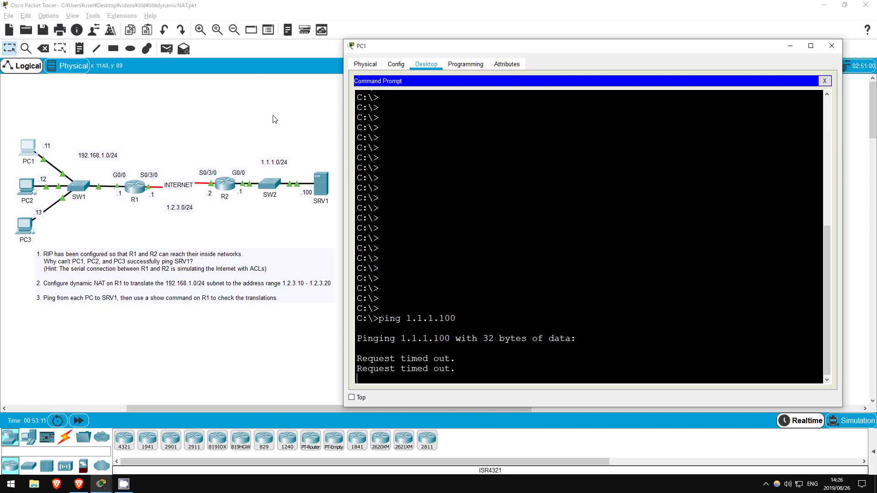
Close PC1's window and put R1's CLI into global configuration mode with en and conf t
{"action": "key", "text": "alt+F4"}
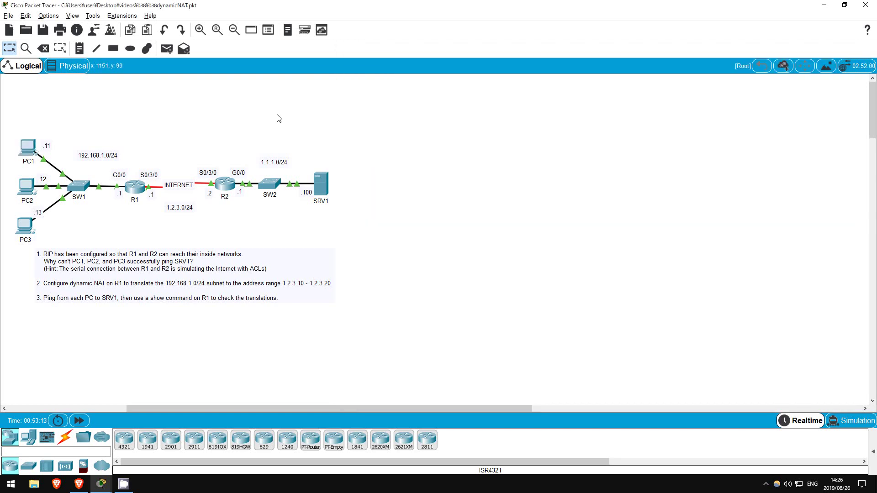
{"action": "left_click", "coordinate": [135, 186]}
{"action": "key", "text": "Return"}
{"action": "key", "text": "Return"}
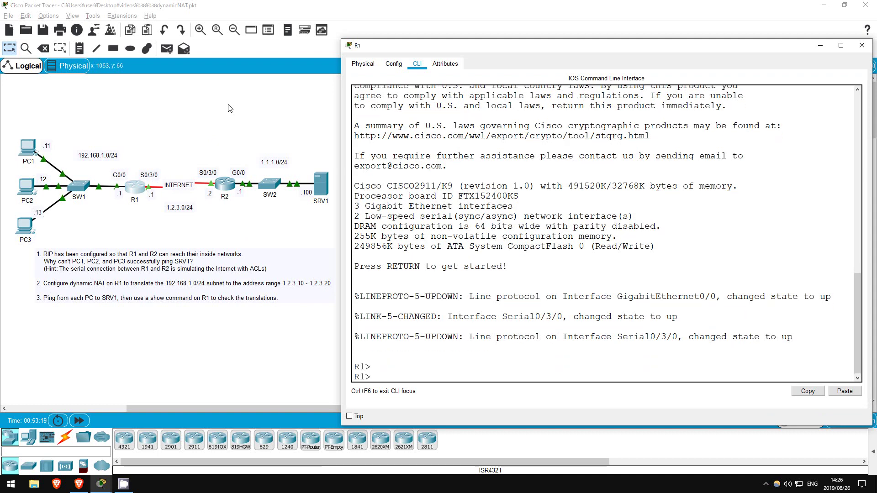
{"action": "type", "text": "en"}
{"action": "key", "text": "Return"}
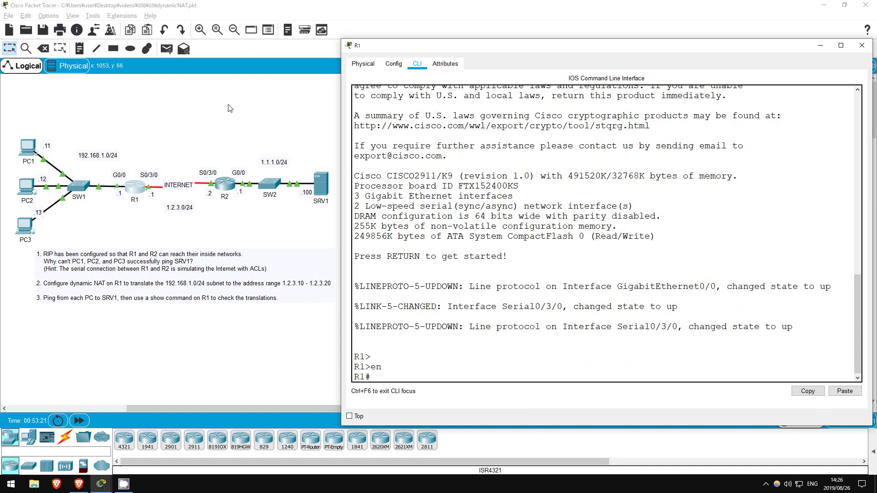
{"action": "type", "text": "conf t"}
{"action": "key", "text": "Return"}
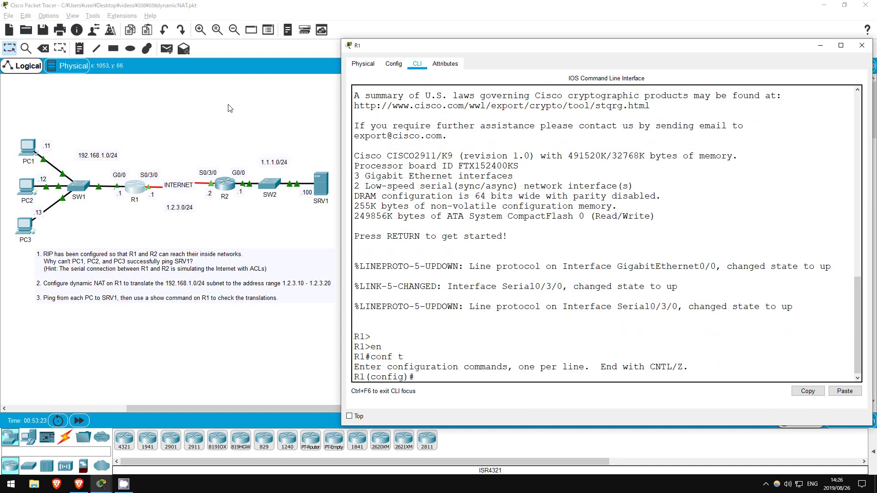
Set G0/0 as ip nat inside and S0/3/0 as ip nat outside, then exit the interface
{"action": "type", "text": "int g0/0"}
{"action": "key", "text": "Return"}
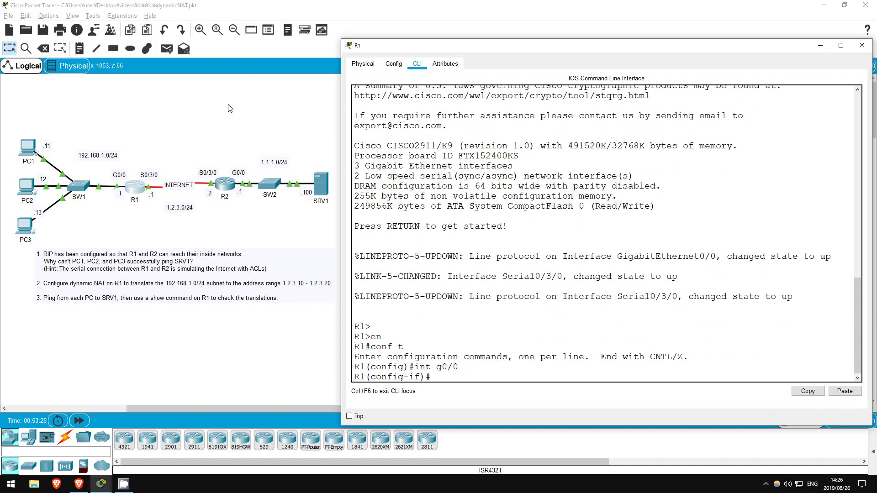
{"action": "type", "text": "ip nat inside"}
{"action": "key", "text": "Return"}
{"action": "type", "text": "int s"}
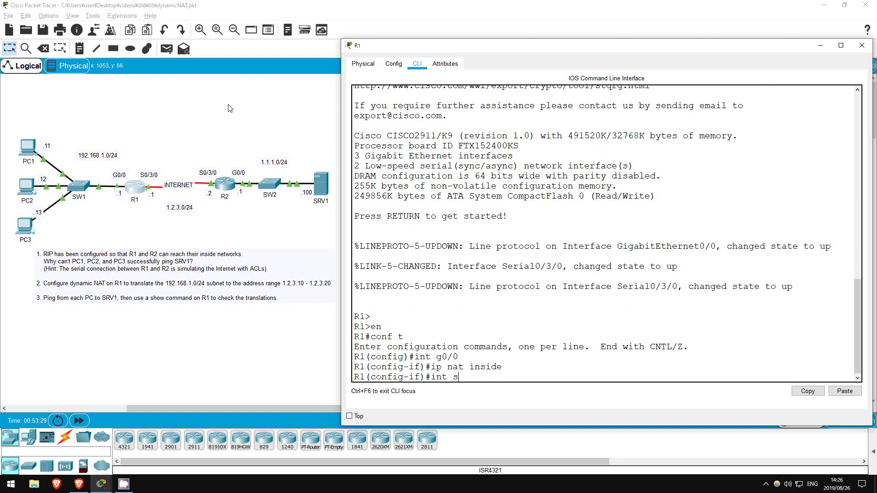
{"action": "type", "text": "0/3/0"}
{"action": "key", "text": "Return"}
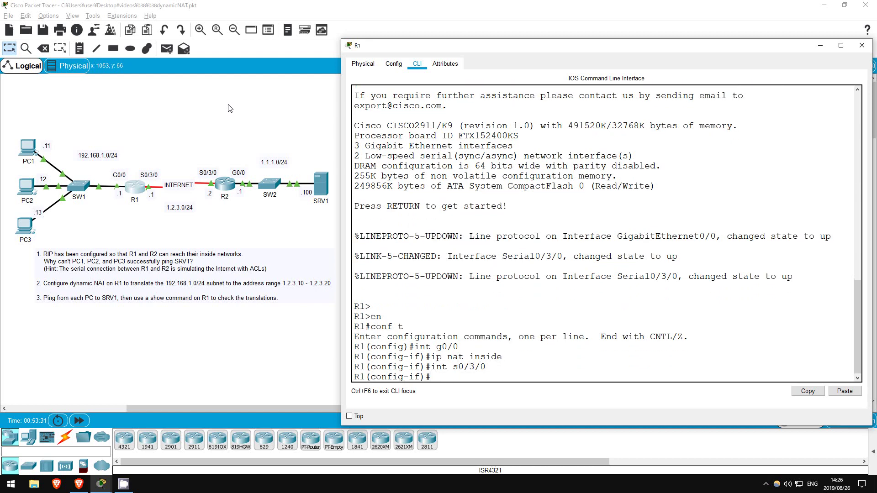
{"action": "type", "text": "ip nat outside"}
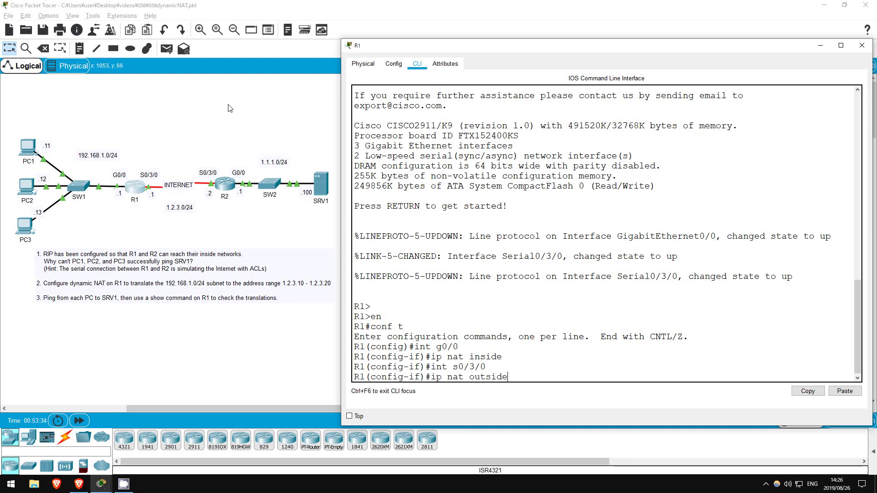
{"action": "key", "text": "Return"}
{"action": "type", "text": "exit"}
{"action": "key", "text": "Return"}
{"action": "key", "text": "Return"}
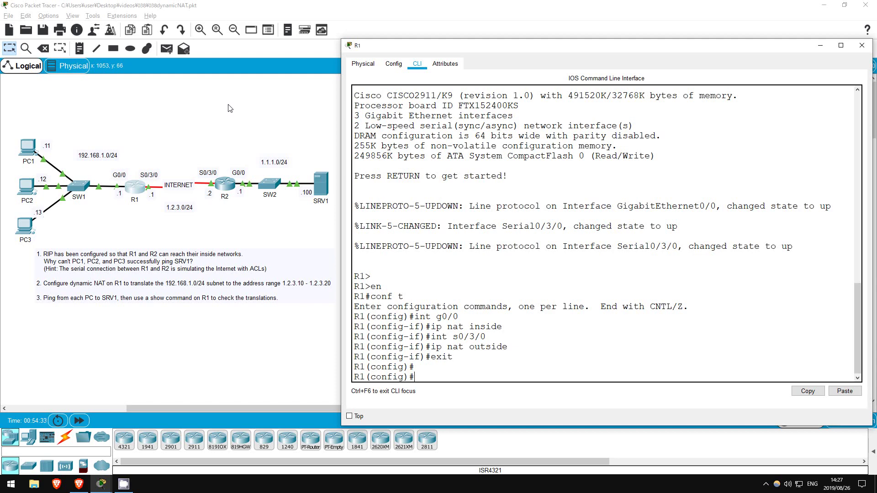
Enter access-list 1 permit 192.168.1.0 0.0.0.255 on R1
{"action": "type", "text": "cc"}
{"action": "key", "text": "Tab"}
{"action": "type", "text": "1"}
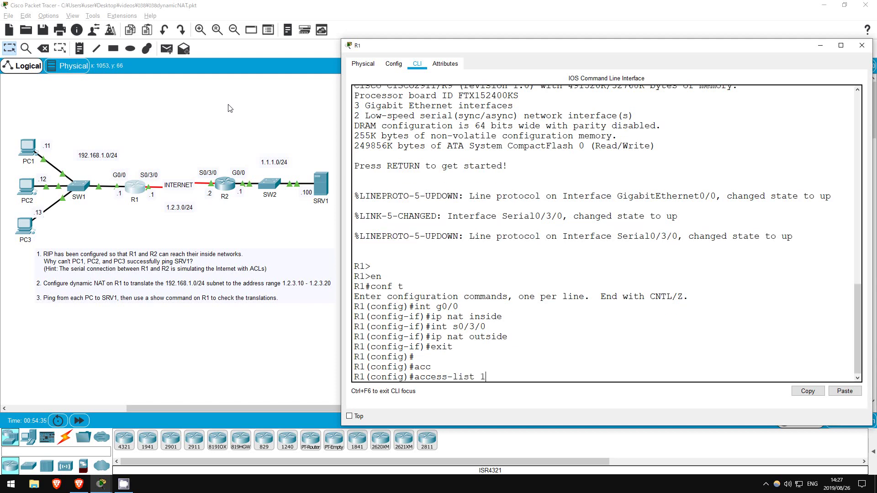
{"action": "type", "text": " permit 192.1"}
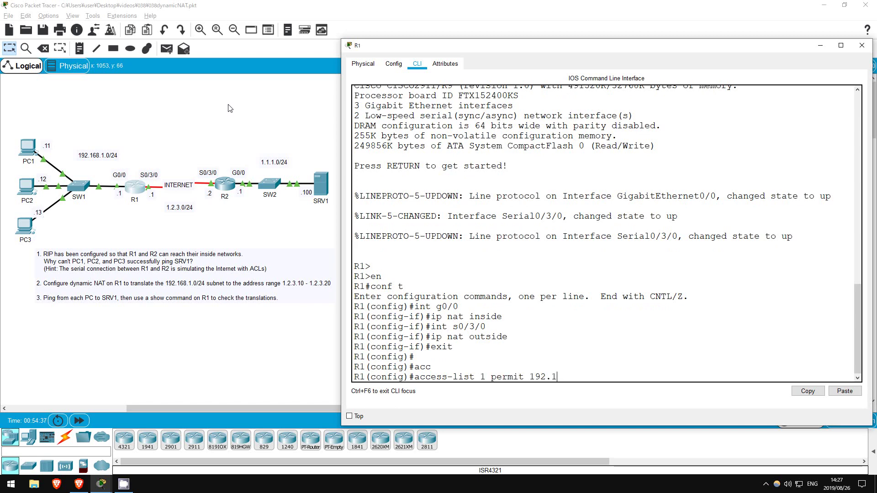
{"action": "type", "text": "68.1.0 0.0.0.255"}
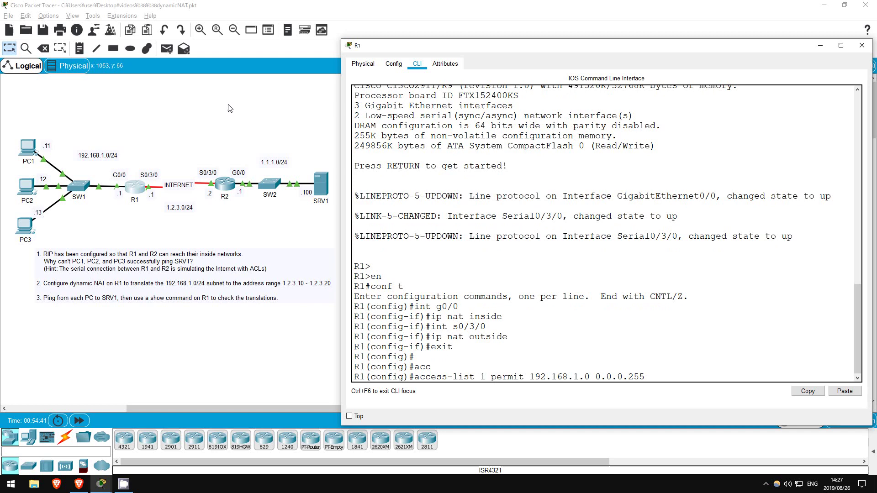
{"action": "key", "text": "Return"}
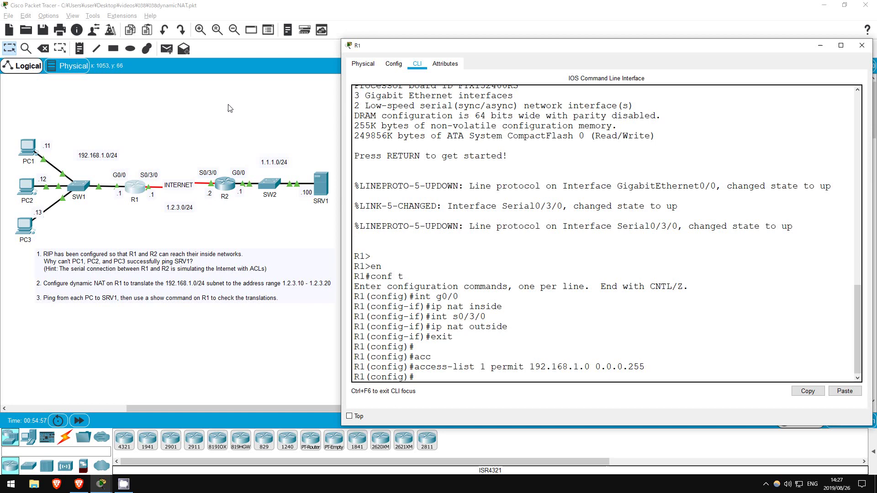
Enter ip nat pool pool1 1.2.3.10 1.2.3.20 netmask 255.255.255.0, using ? help along the way
{"action": "type", "text": "ip nat p"}
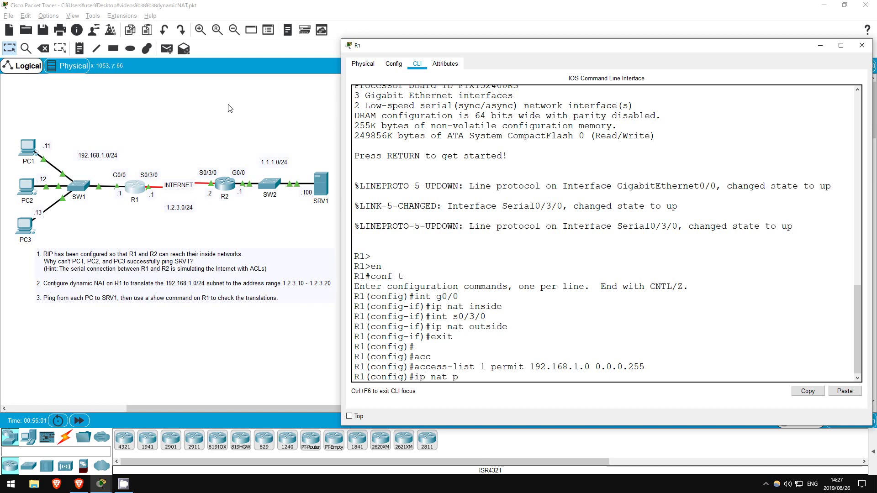
{"action": "type", "text": "ool "}
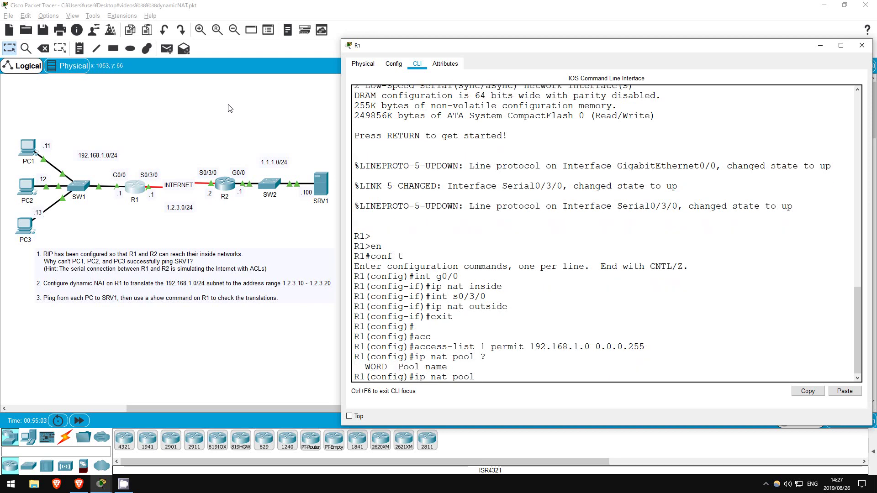
{"action": "type", "text": "?pool1 ?"}
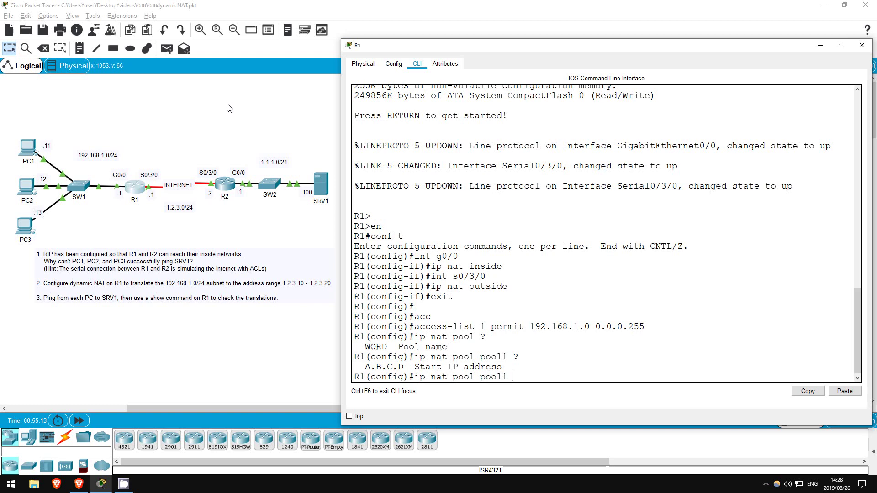
{"action": "type", "text": "1.2.3.10"}
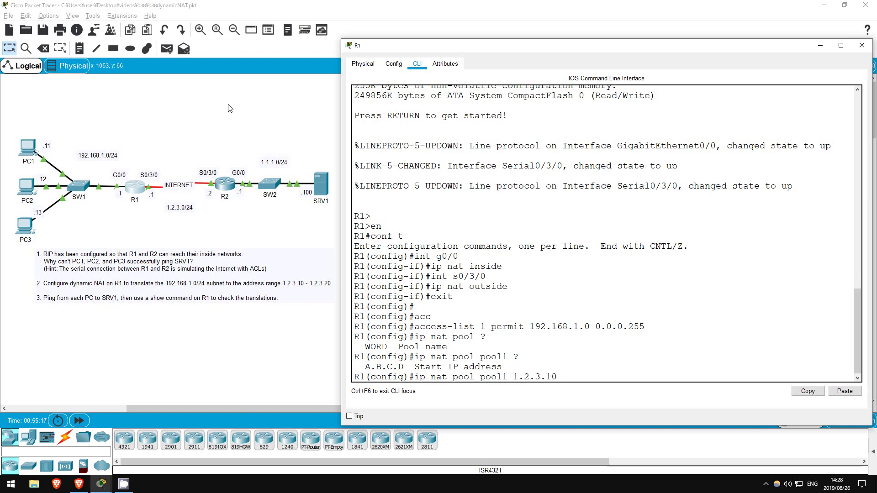
{"action": "type", "text": " ?"}
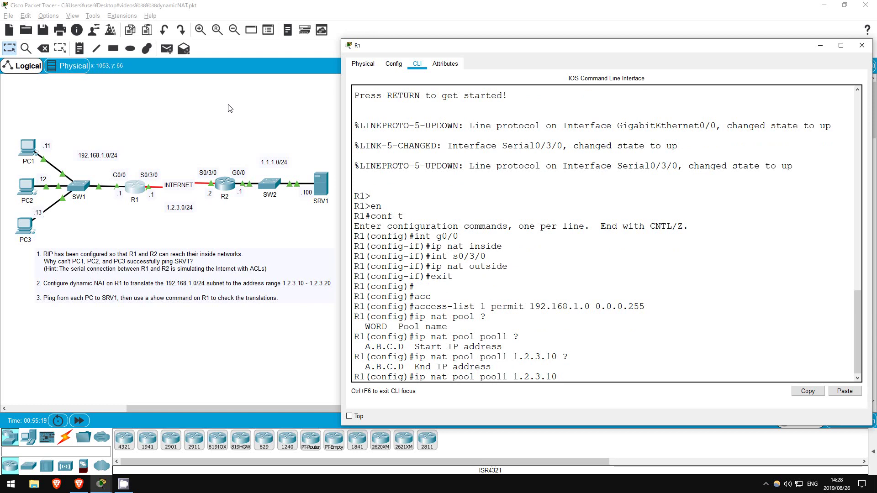
{"action": "type", "text": "1.2.3.20 ?"}
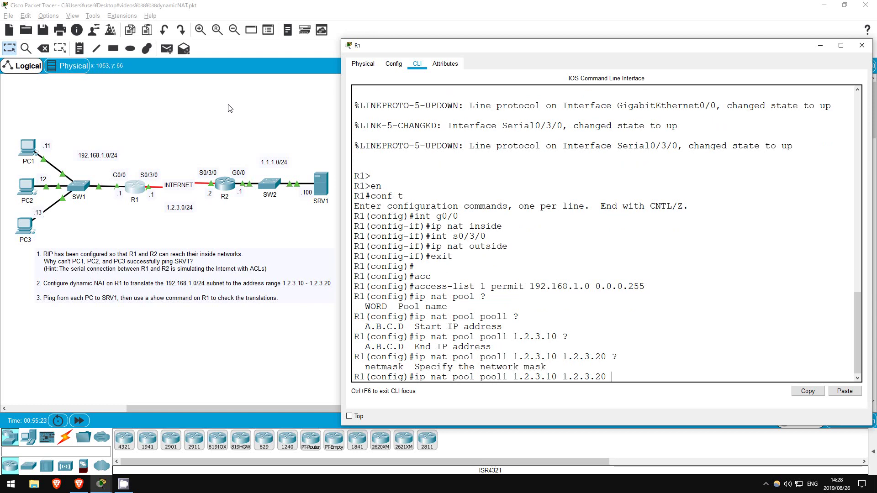
{"action": "type", "text": "netmask "}
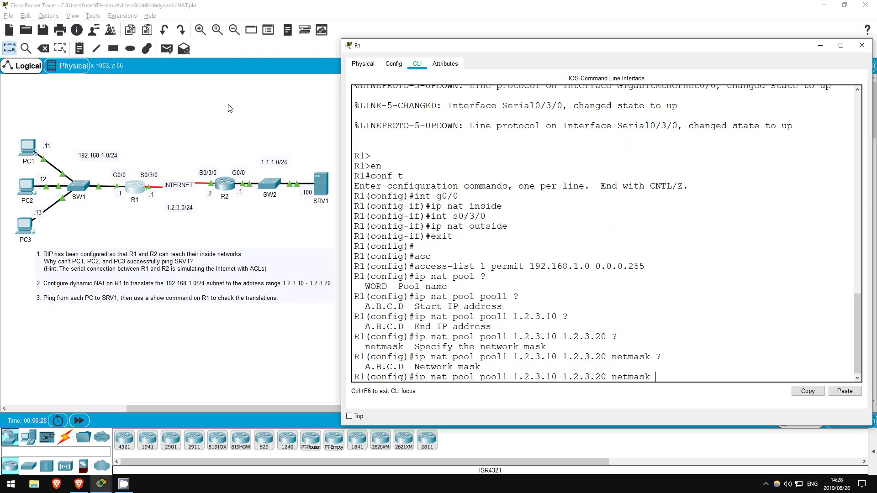
{"action": "type", "text": "?255.255.255.0"}
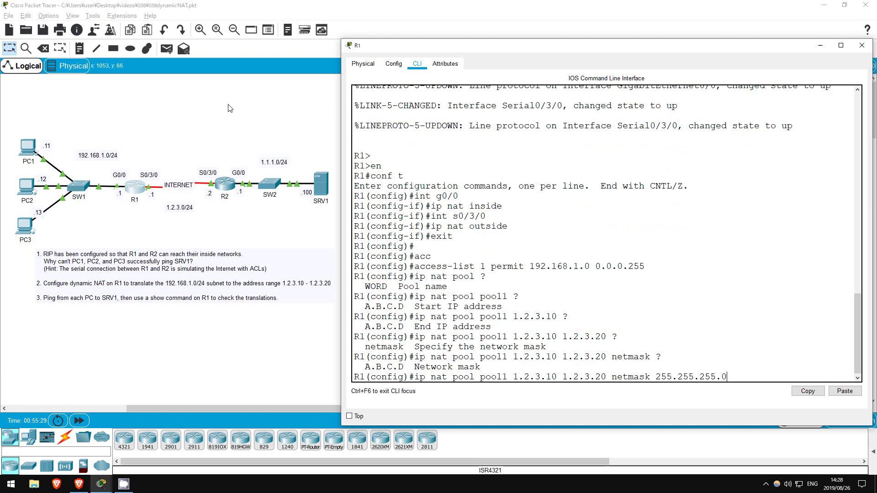
{"action": "key", "text": "Return"}
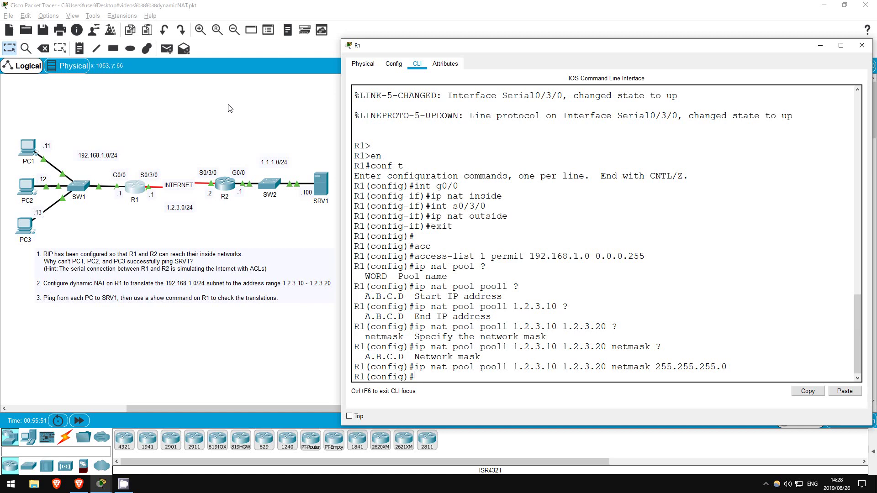
Apply ip nat inside source list 1 pool pool1 on R1 and close R1's window
{"action": "type", "text": "ip nat inside source static"}
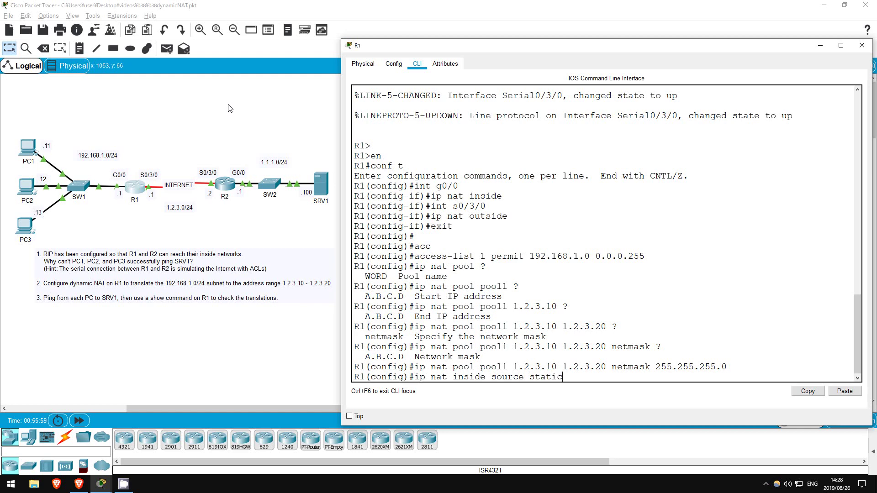
{"action": "key", "text": "BackSpace"}
{"action": "key", "text": "BackSpace"}
{"action": "key", "text": "BackSpace"}
{"action": "key", "text": "BackSpace"}
{"action": "key", "text": "BackSpace"}
{"action": "key", "text": "BackSpace"}
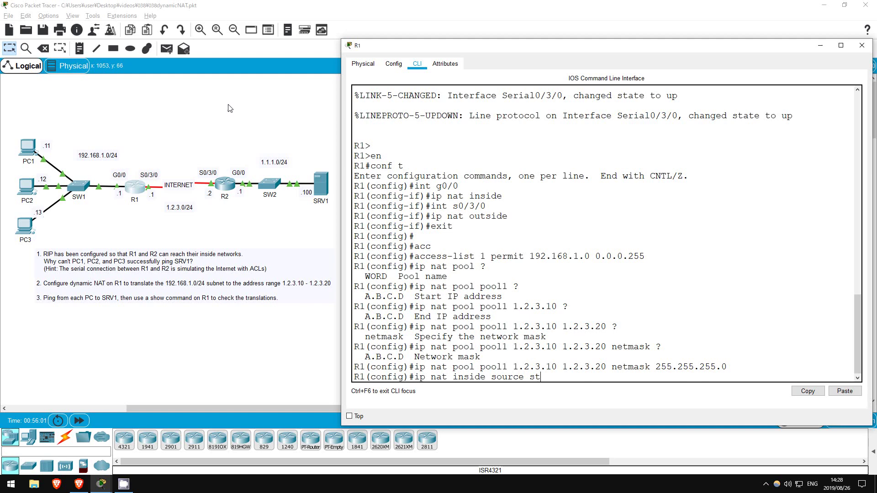
{"action": "type", "text": "?"}
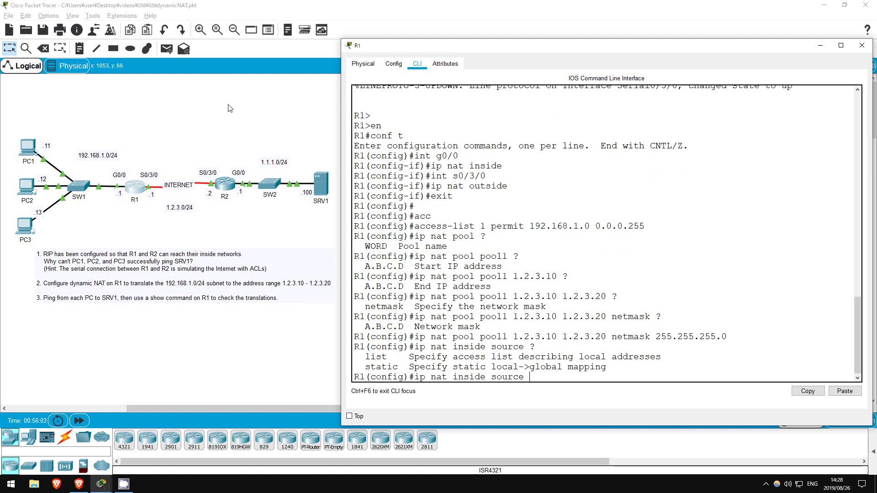
{"action": "type", "text": "list ?"}
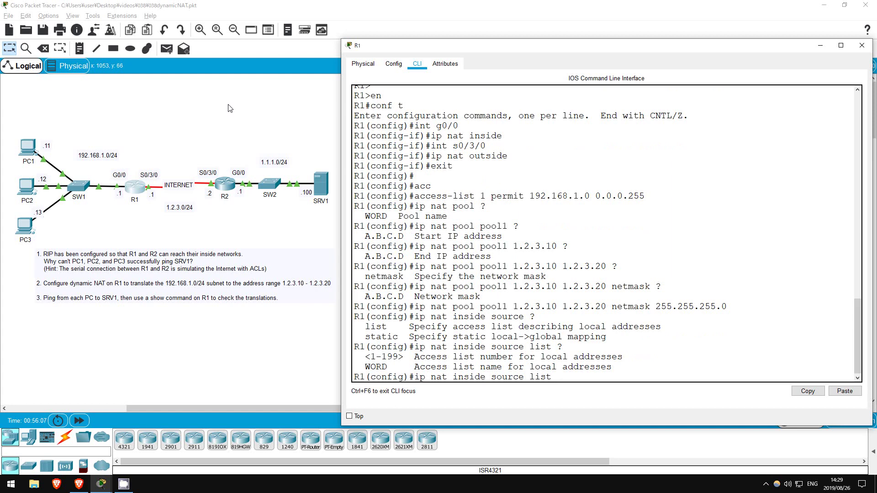
{"action": "type", "text": "1"}
{"action": "type", "text": " ?"}
{"action": "type", "text": "pool"}
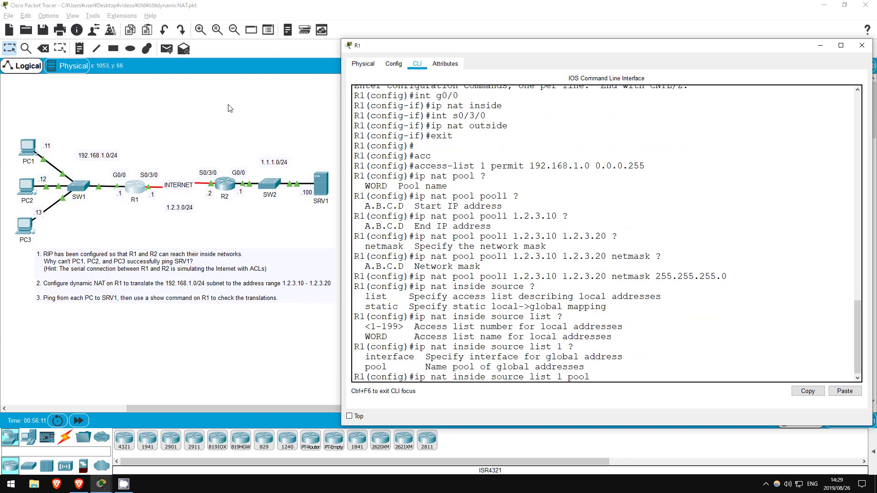
{"action": "type", "text": " ?pool1"}
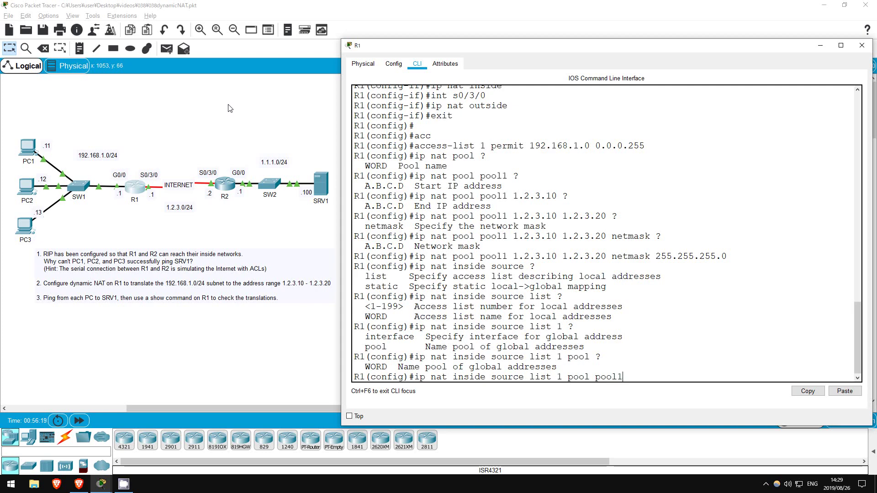
{"action": "key", "text": "Return"}
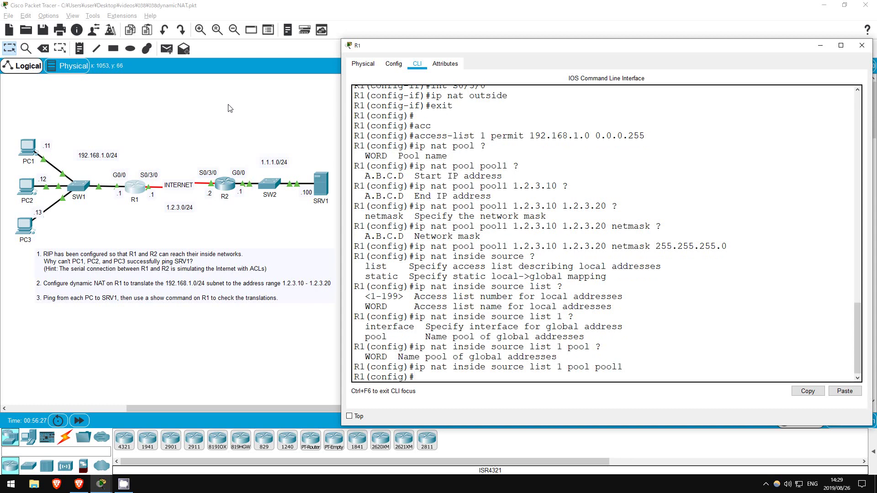
{"action": "left_click", "coordinate": [220, 102]}
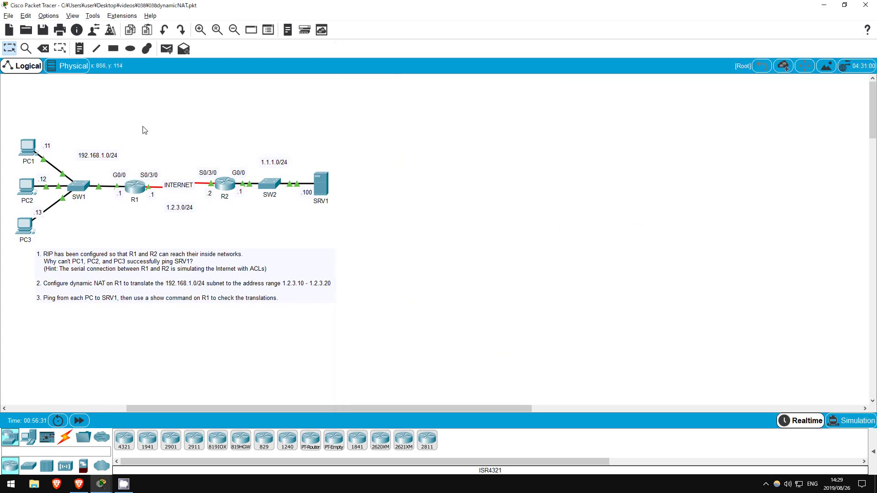
Ping 1.1.1.100 from PC1 and highlight the 4-of-4 successful replies before closing
{"action": "left_click", "coordinate": [28, 149]}
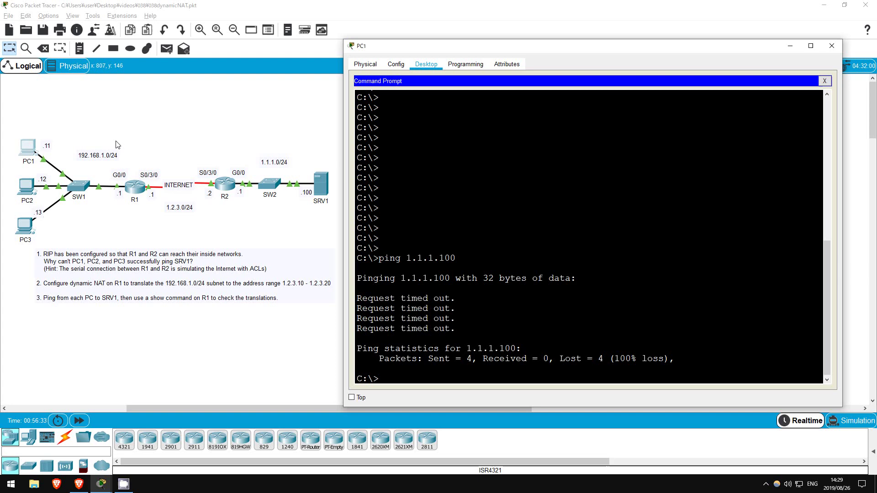
{"action": "type", "text": "ping"}
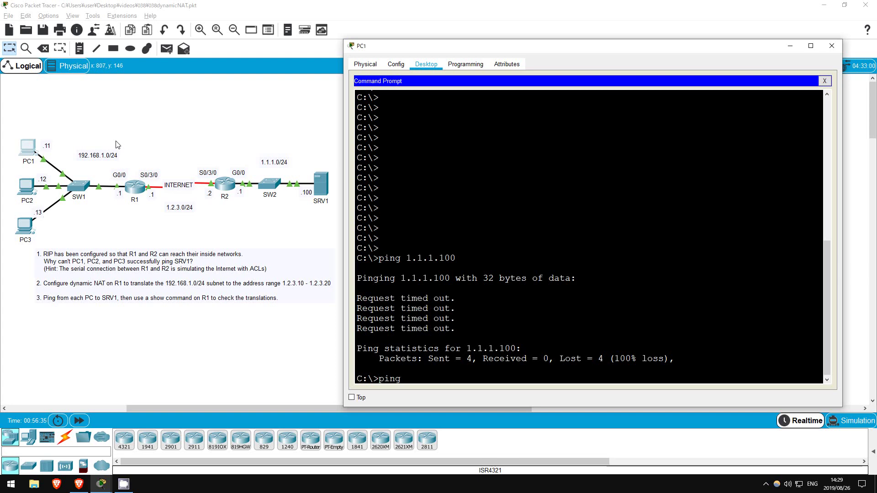
{"action": "type", "text": " 1.1.1.100"}
{"action": "key", "text": "Return"}
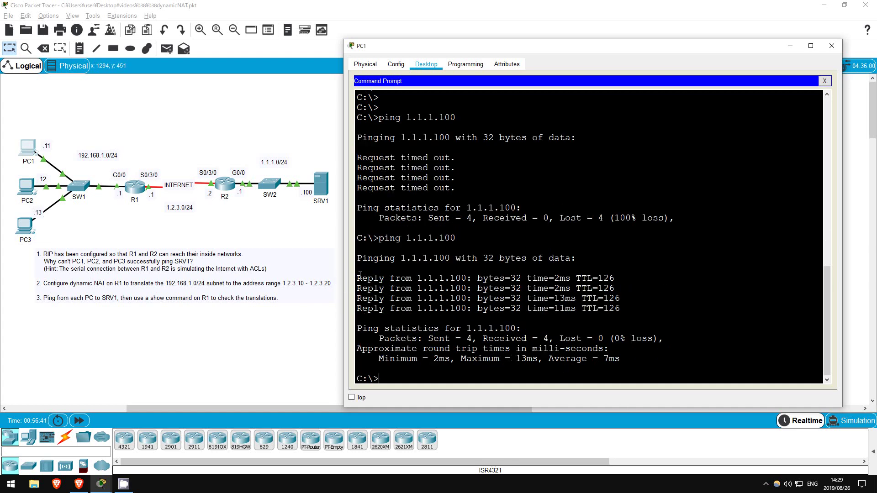
{"action": "left_click_drag", "start_coordinate": [358, 275], "coordinate": [618, 360]}
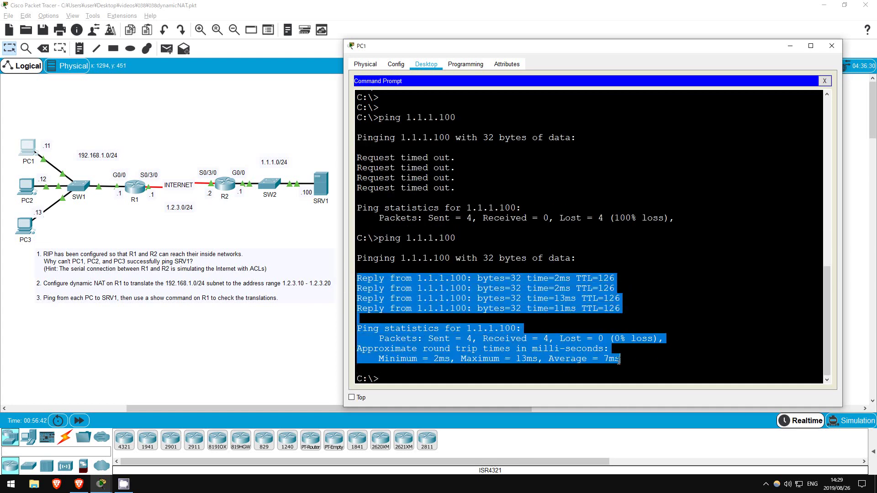
{"action": "left_click", "coordinate": [185, 347]}
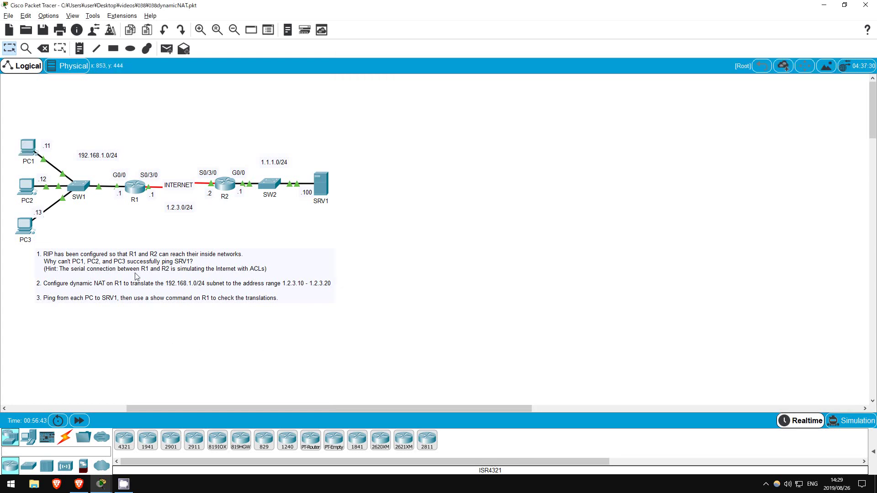
Ping 1.1.1.100 from PC2 and highlight the 0% loss statistics before closing
{"action": "left_click", "coordinate": [27, 186]}
{"action": "type", "text": "ping"}
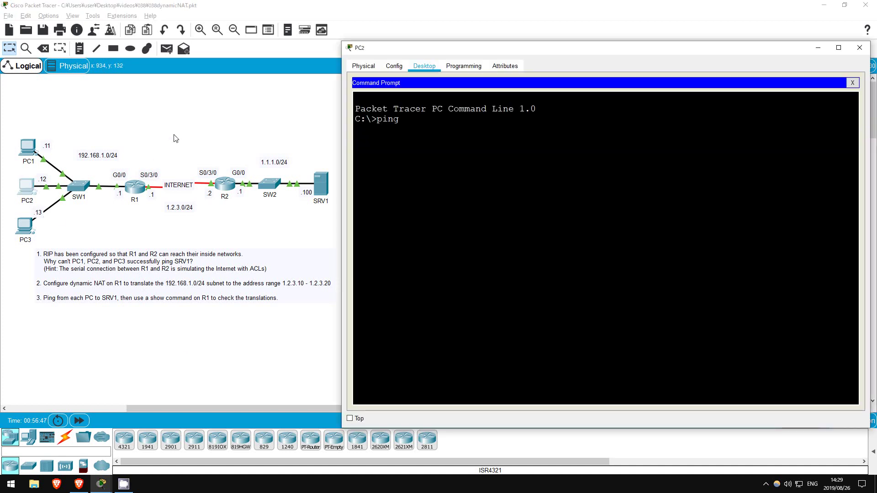
{"action": "type", "text": " 1.1.1.100"}
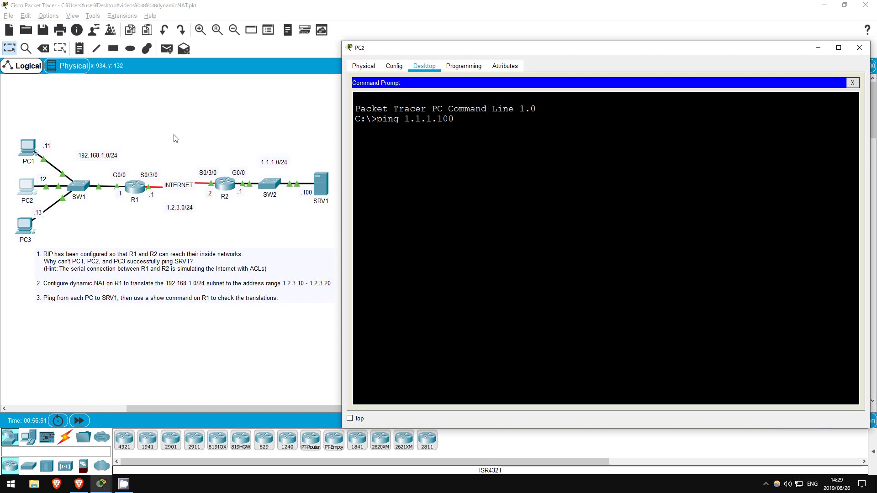
{"action": "key", "text": "Return"}
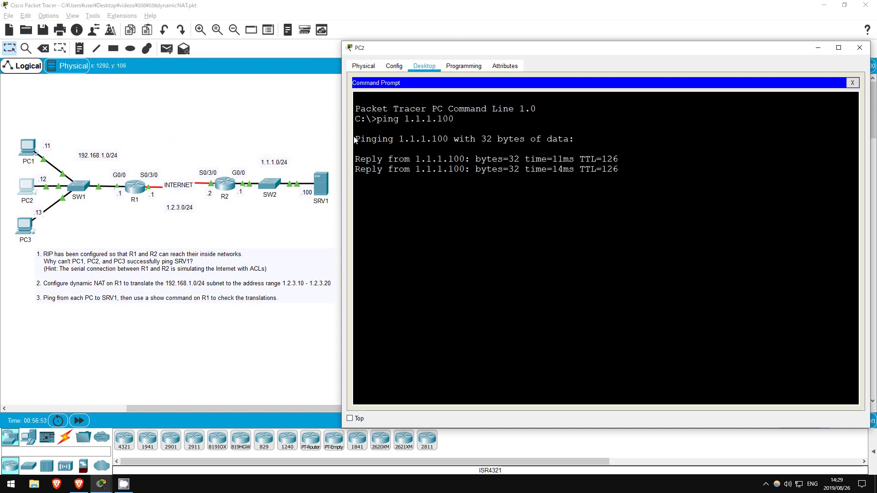
{"action": "left_click_drag", "start_coordinate": [357, 137], "coordinate": [613, 258]}
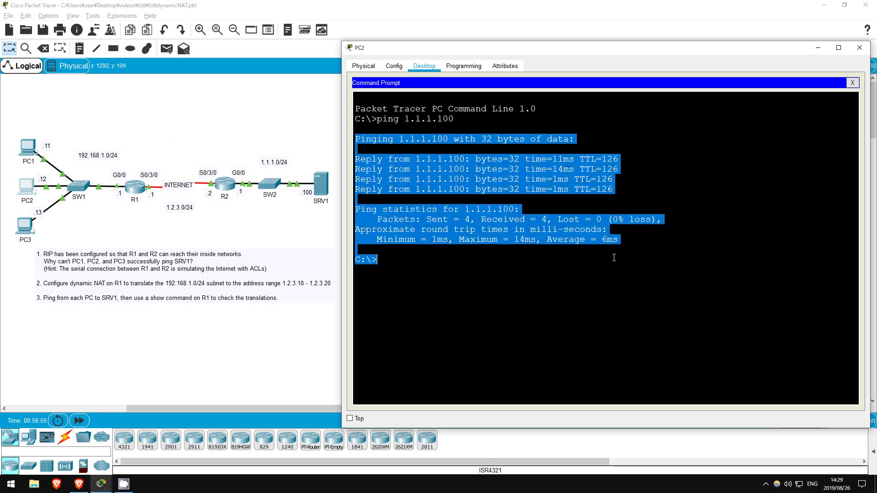
{"action": "left_click", "coordinate": [109, 224]}
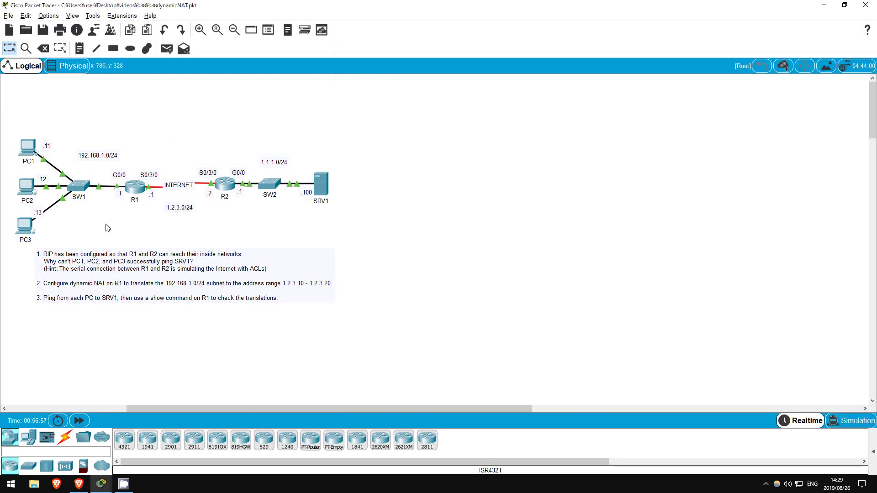
Ping 1.1.1.100 from PC3 and highlight the four replies before closing
{"action": "left_click", "coordinate": [29, 232]}
{"action": "type", "text": "pi"}
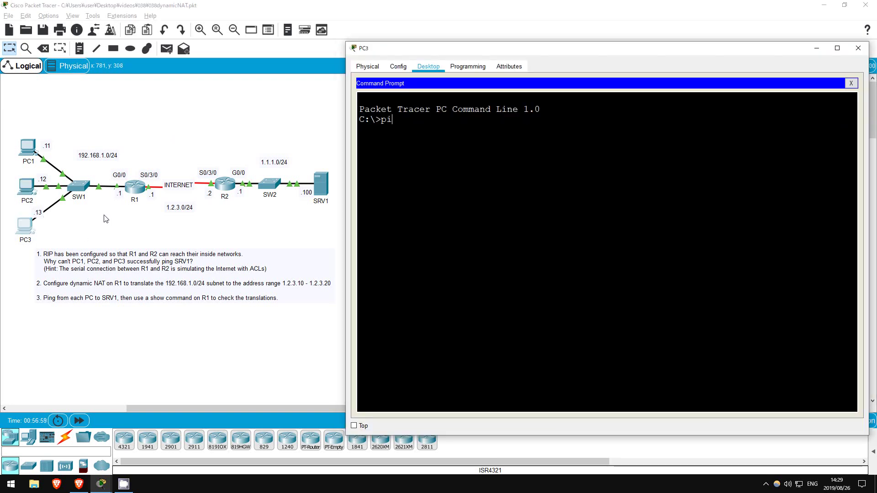
{"action": "type", "text": "ng 1.1.1.100"}
{"action": "key", "text": "Return"}
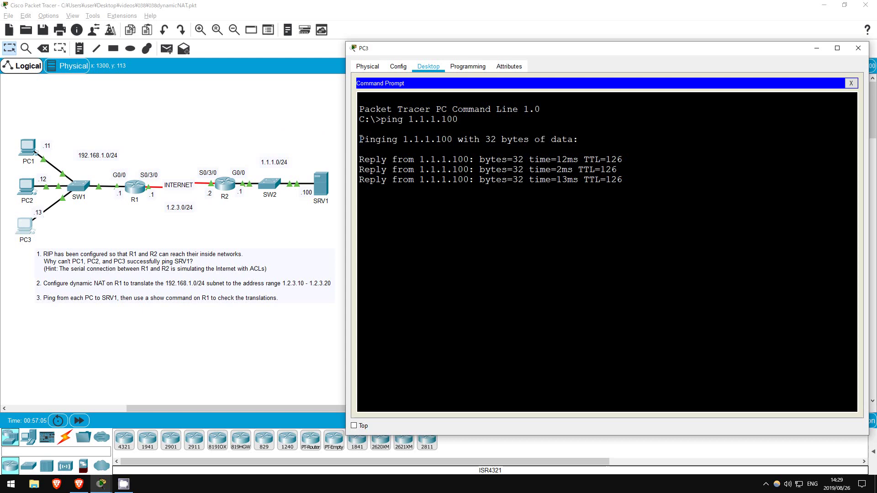
{"action": "left_click_drag", "start_coordinate": [360, 139], "coordinate": [529, 138]}
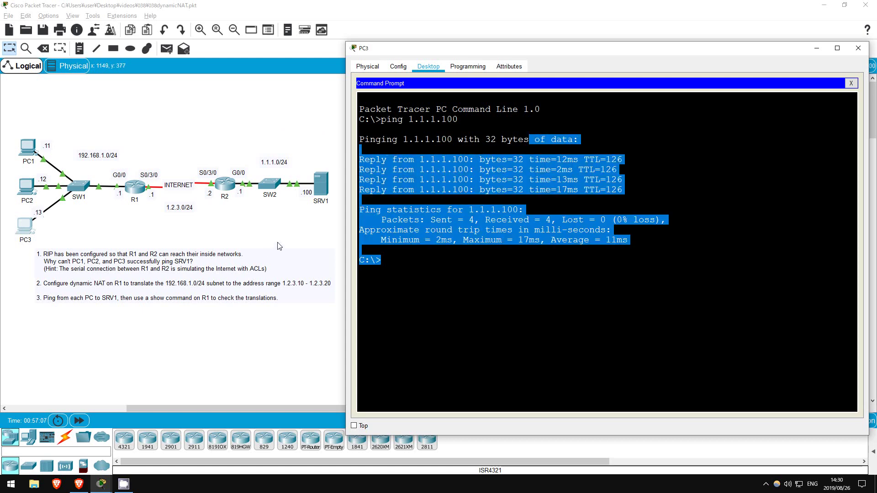
{"action": "left_click", "coordinate": [297, 229]}
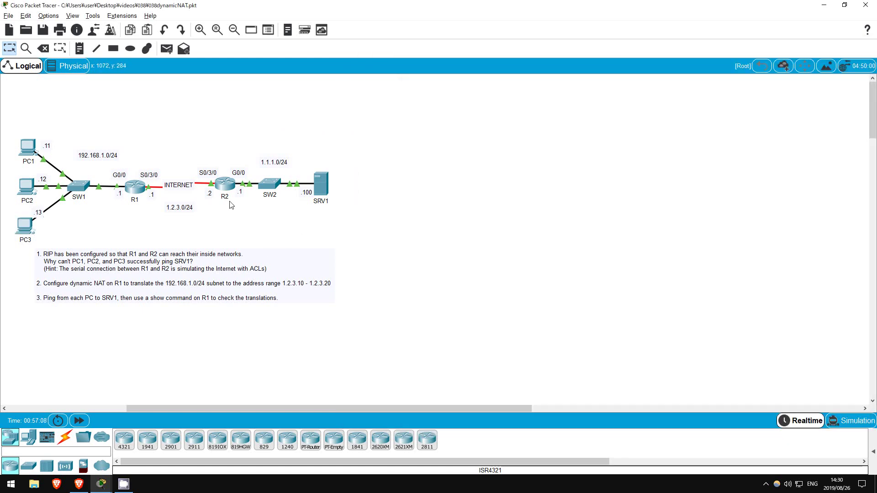
On R1's CLI, exit configuration mode and type sh ip nat trans, Tab-completing to translations
{"action": "left_click", "coordinate": [138, 191]}
{"action": "key", "text": "Return"}
{"action": "key", "text": "Return"}
{"action": "key", "text": "Return"}
{"action": "key", "text": "Return"}
{"action": "key", "text": "Return"}
{"action": "key", "text": "Return"}
{"action": "key", "text": "Return"}
{"action": "key", "text": "Return"}
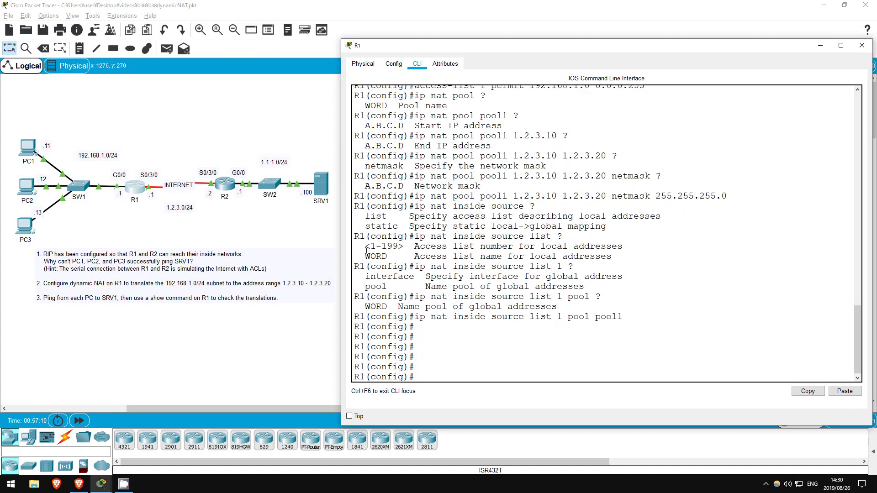
{"action": "key", "text": "Return"}
{"action": "type", "text": "ex"}
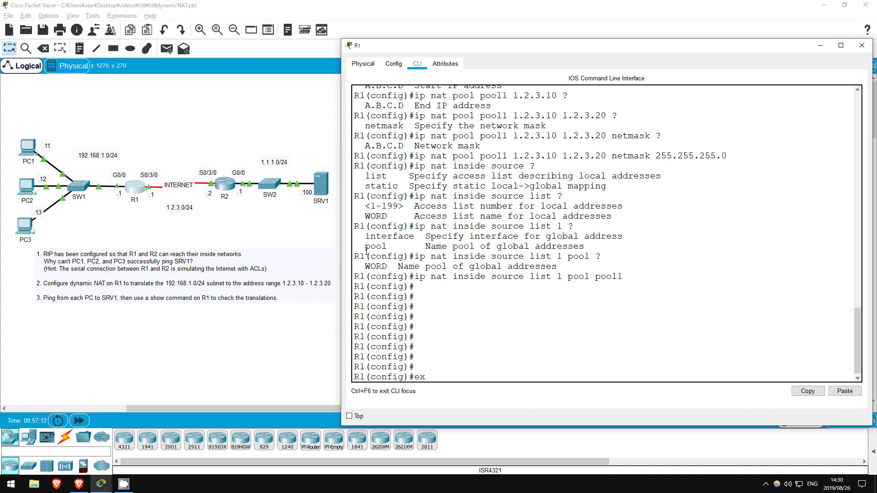
{"action": "type", "text": "it"}
{"action": "key", "text": "Return"}
{"action": "key", "text": "Return"}
{"action": "key", "text": "Return"}
{"action": "key", "text": "Return"}
{"action": "key", "text": "Return"}
{"action": "key", "text": "Return"}
{"action": "key", "text": "Return"}
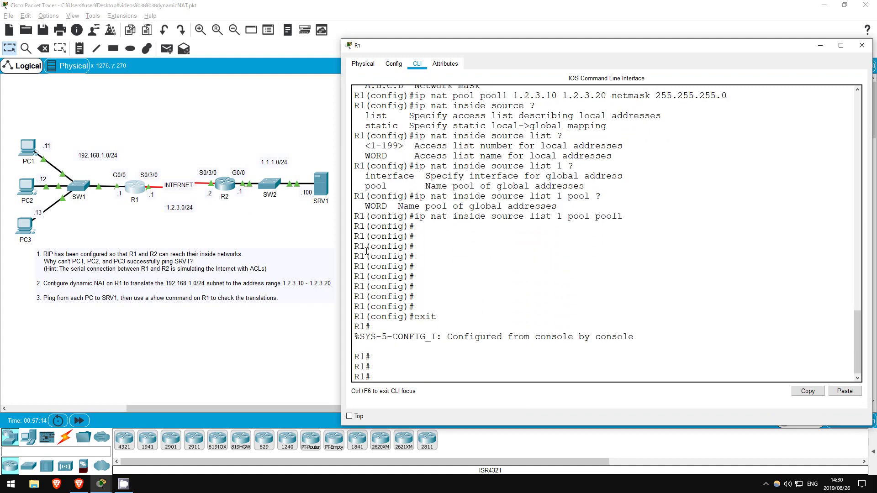
{"action": "key", "text": "Return"}
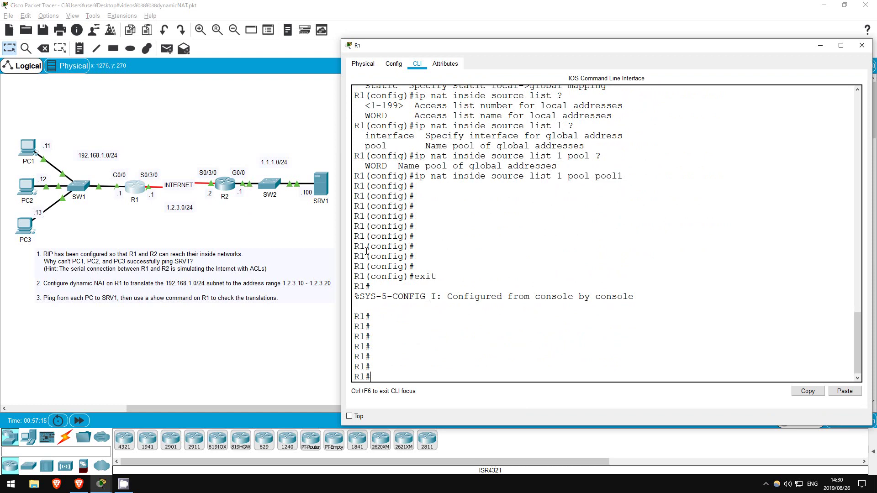
{"action": "type", "text": "sh ip nat trans"}
{"action": "key", "text": "Tab"}
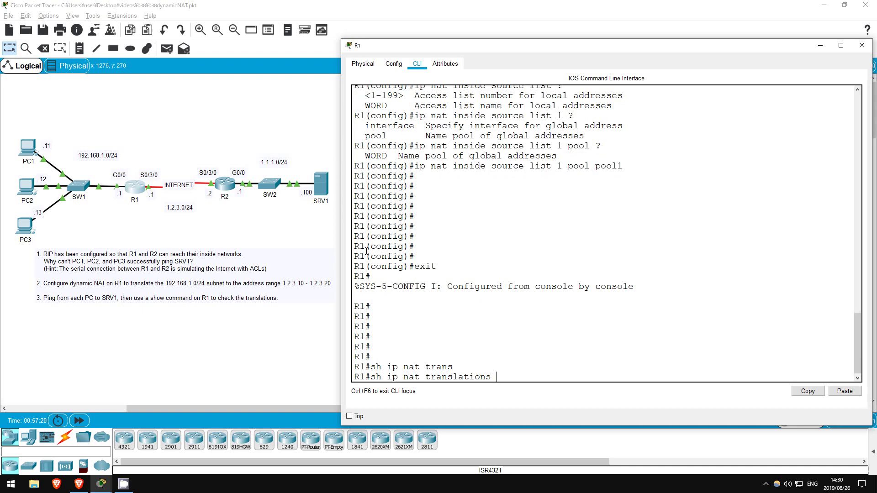
Run show ip nat translations and highlight the Inside global and Inside local headings
{"action": "key", "text": "Return"}
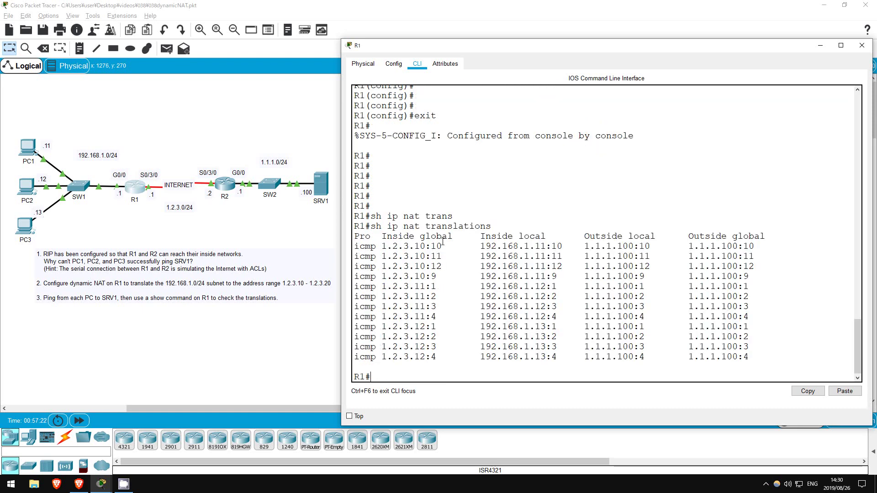
{"action": "left_click_drag", "start_coordinate": [384, 236], "coordinate": [704, 222]}
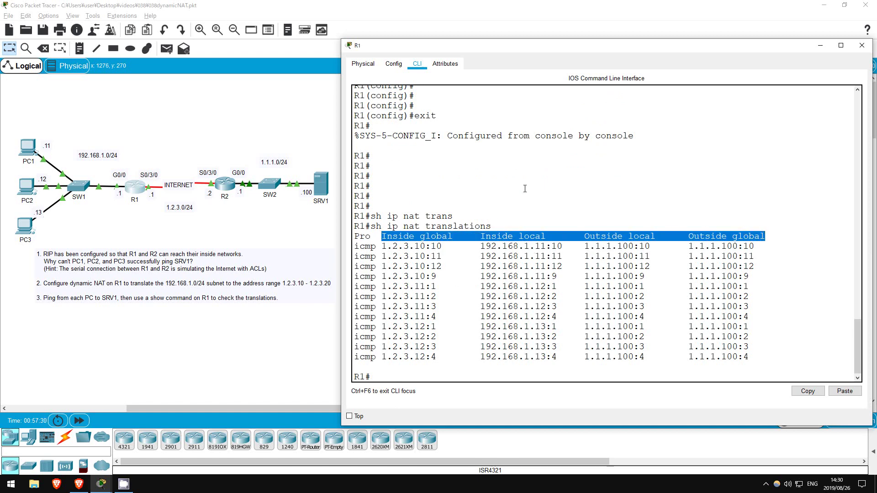
{"action": "left_click", "coordinate": [521, 212]}
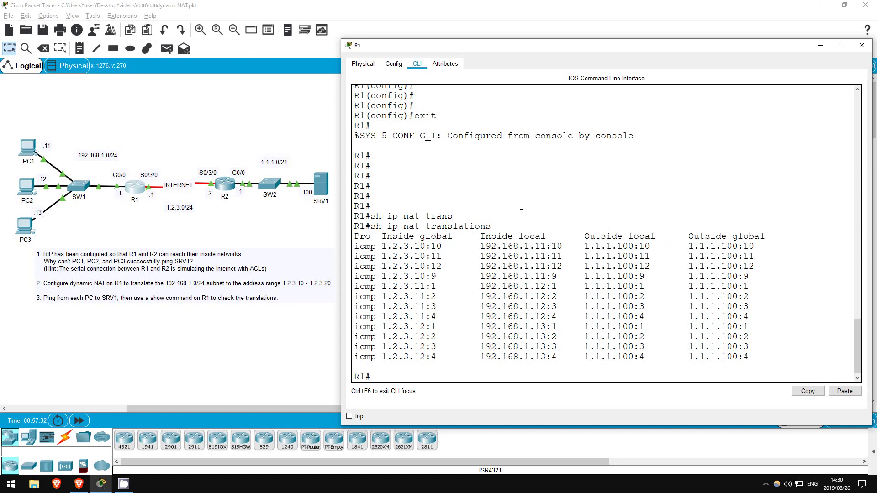
{"action": "left_click_drag", "start_coordinate": [542, 236], "coordinate": [355, 236]}
{"action": "left_click", "coordinate": [464, 256]}
{"action": "left_click_drag", "start_coordinate": [456, 236], "coordinate": [375, 236]}
{"action": "left_click", "coordinate": [388, 246]}
{"action": "left_click_drag", "start_coordinate": [479, 236], "coordinate": [553, 236]}
{"action": "left_click", "coordinate": [518, 242]}
Point out the ICMP ports 10, 11, 12, 9 and PC1's 192.168.1.11 translation rows
{"action": "double_click", "coordinate": [436, 247]}
{"action": "double_click", "coordinate": [436, 256]}
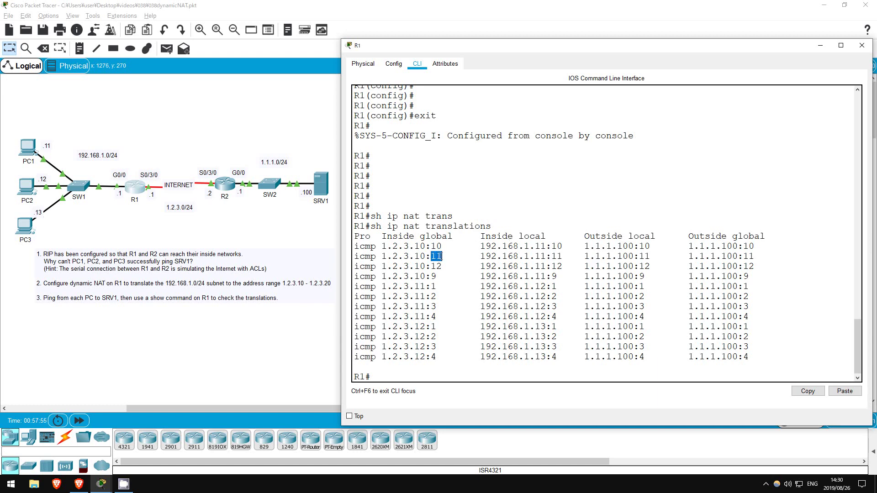
{"action": "double_click", "coordinate": [438, 266]}
{"action": "double_click", "coordinate": [433, 277]}
{"action": "left_click", "coordinate": [471, 254]}
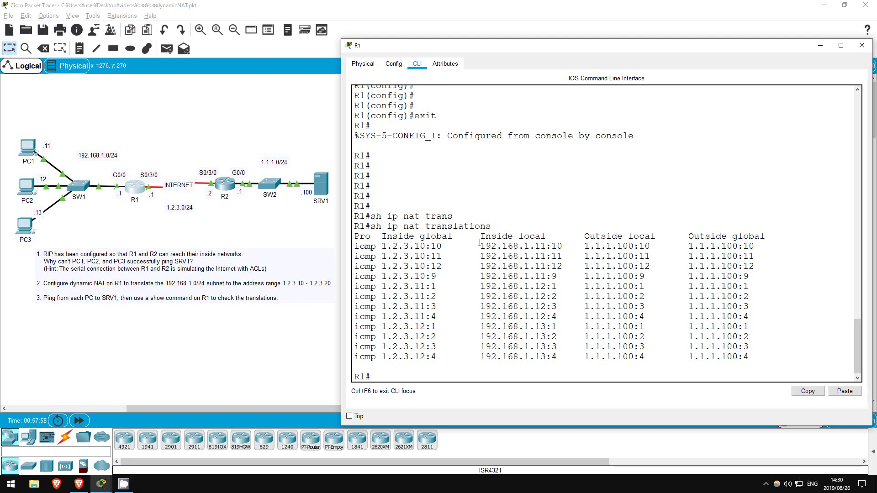
{"action": "left_click_drag", "start_coordinate": [479, 246], "coordinate": [556, 276]}
{"action": "left_click", "coordinate": [556, 276]}
{"action": "left_click_drag", "start_coordinate": [381, 247], "coordinate": [455, 276]}
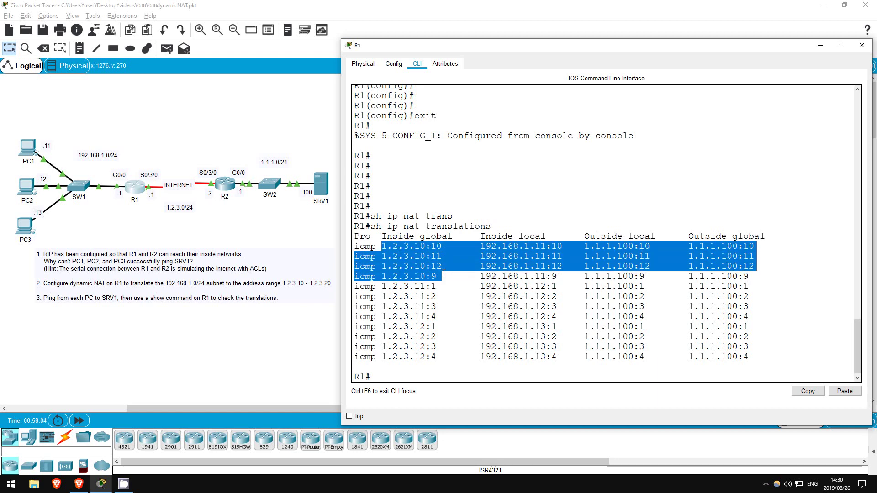
{"action": "left_click", "coordinate": [455, 275]}
{"action": "left_click", "coordinate": [477, 275]}
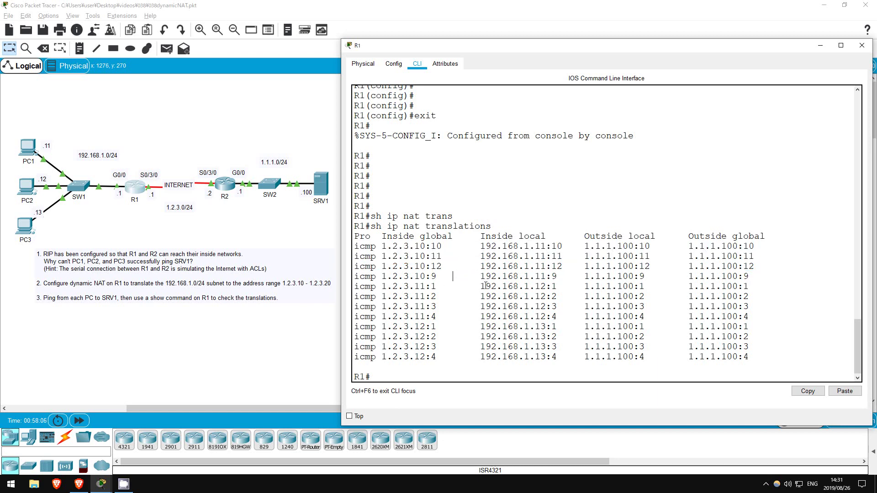
Highlight PC2's rows mapped to 1.2.3.11 and PC3's rows mapped to 1.2.3.12
{"action": "left_click_drag", "start_coordinate": [480, 286], "coordinate": [557, 286]}
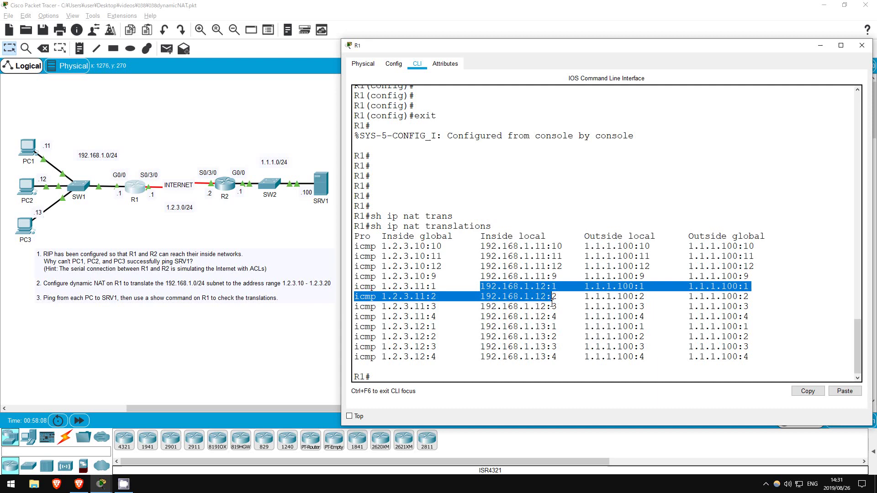
{"action": "left_click_drag", "start_coordinate": [552, 302], "coordinate": [404, 315]}
{"action": "left_click", "coordinate": [401, 293]}
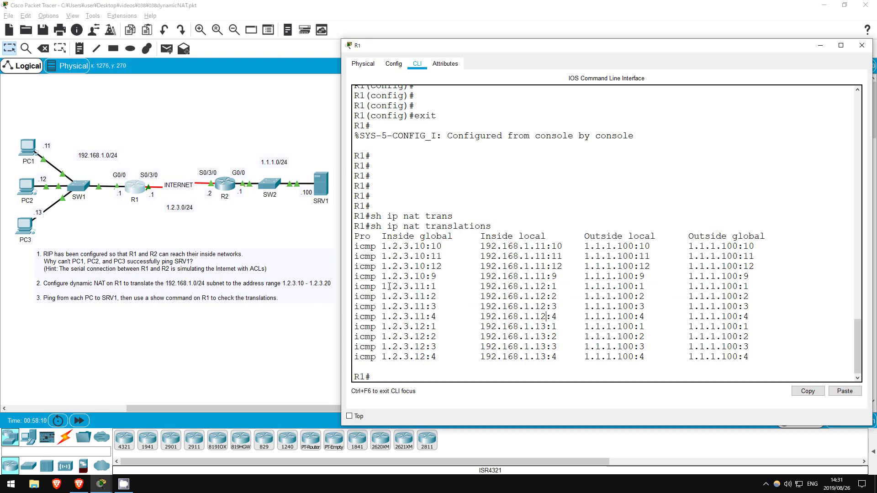
{"action": "left_click_drag", "start_coordinate": [384, 287], "coordinate": [543, 357]}
{"action": "left_click", "coordinate": [437, 311]}
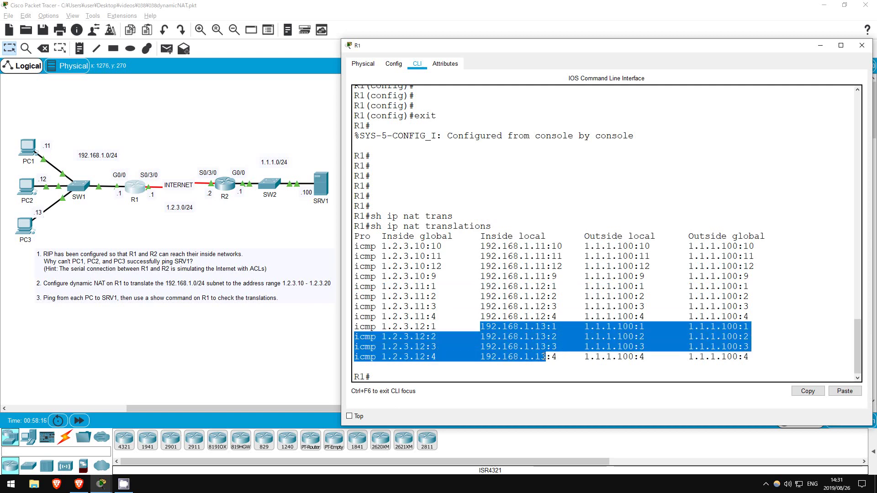
{"action": "left_click", "coordinate": [543, 356]}
{"action": "left_click_drag", "start_coordinate": [381, 326], "coordinate": [458, 357]}
{"action": "left_click", "coordinate": [458, 346]}
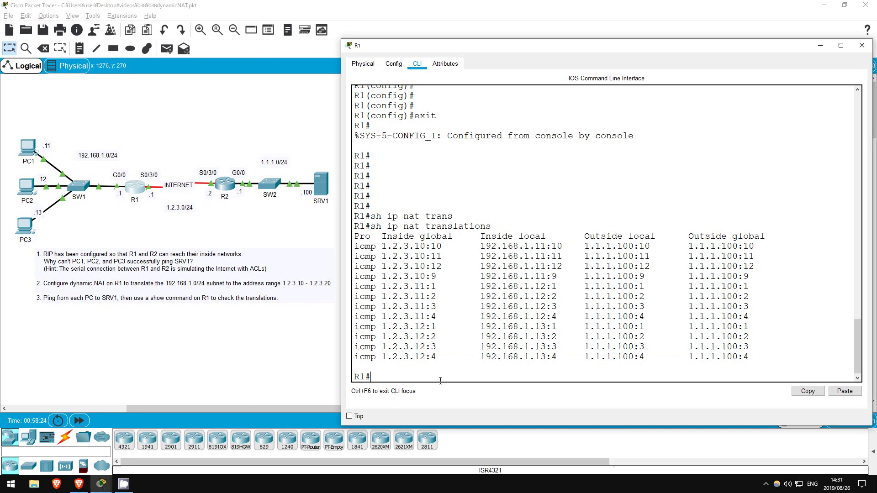
Run 'clear ip nat translation *' on R1, then re-list translations to confirm the table is empty
{"action": "type", "text": "clear ip nat trans"}
{"action": "key", "text": "Tab"}
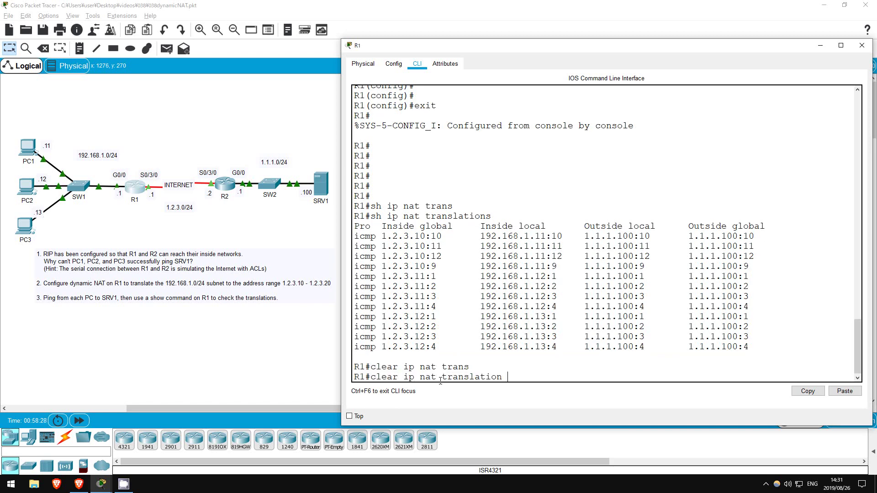
{"action": "type", "text": "*"}
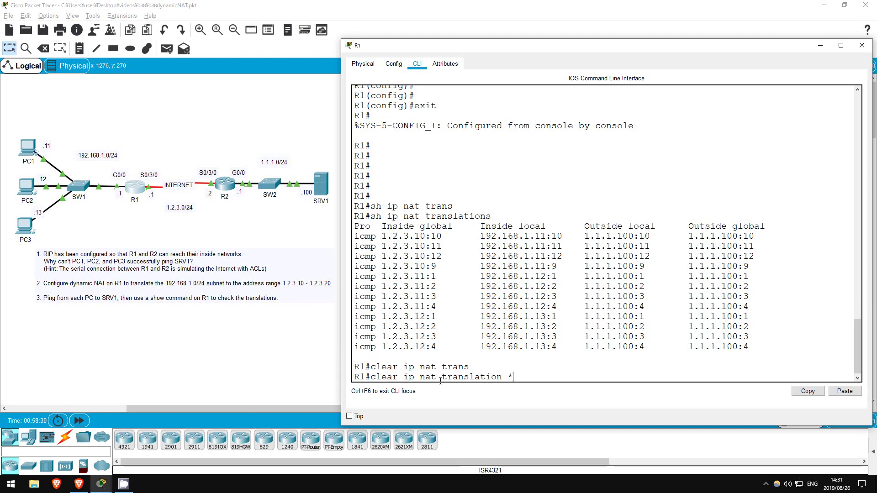
{"action": "key", "text": "Return"}
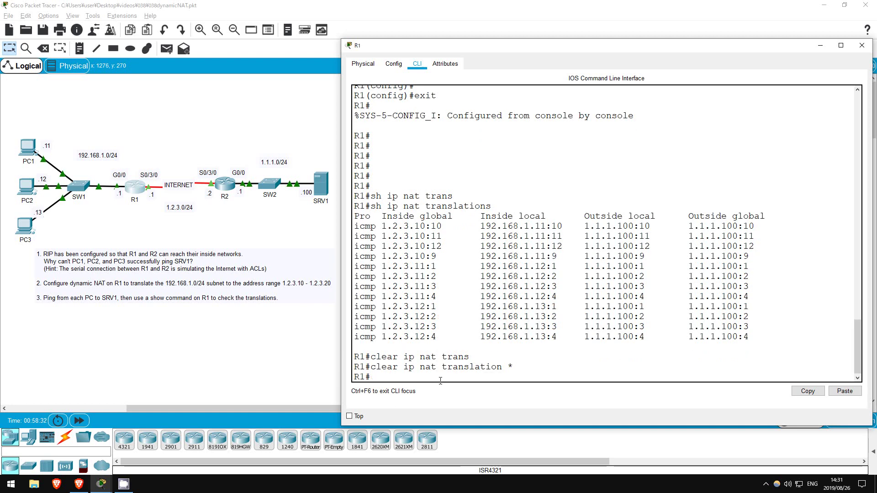
{"action": "key", "text": "Up"}
{"action": "key", "text": "Up"}
{"action": "key", "text": "Return"}
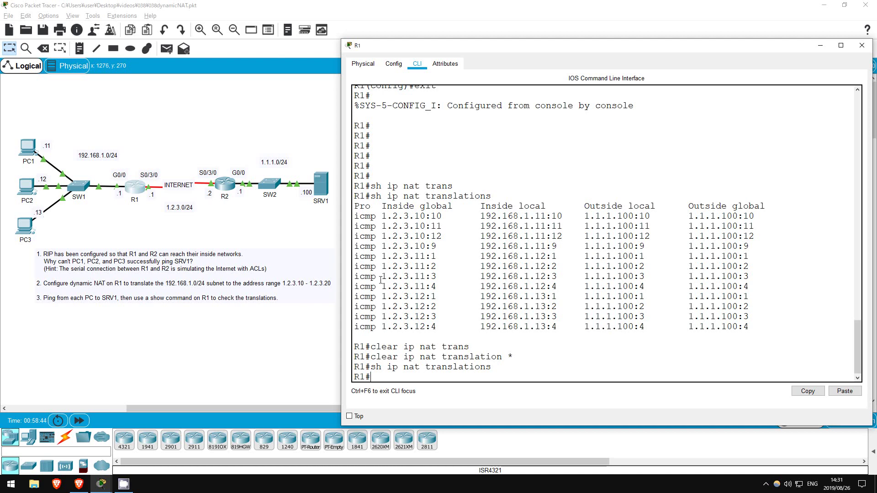
{"action": "left_click", "coordinate": [324, 223]}
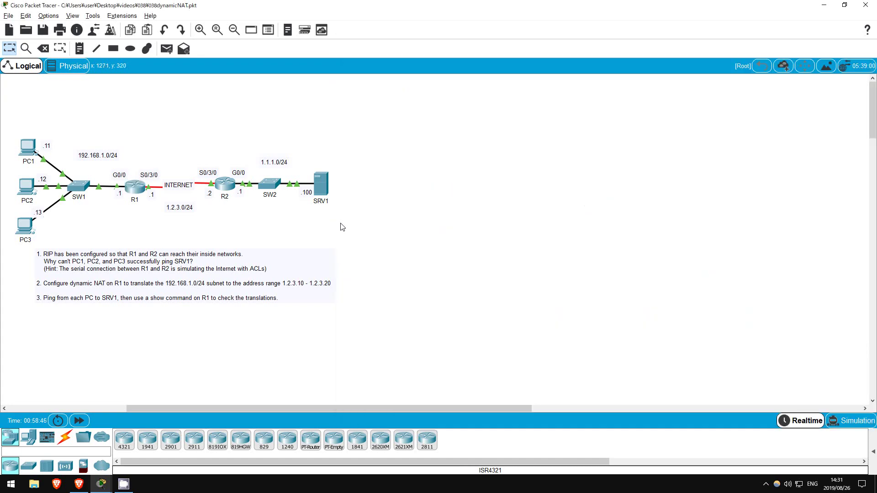